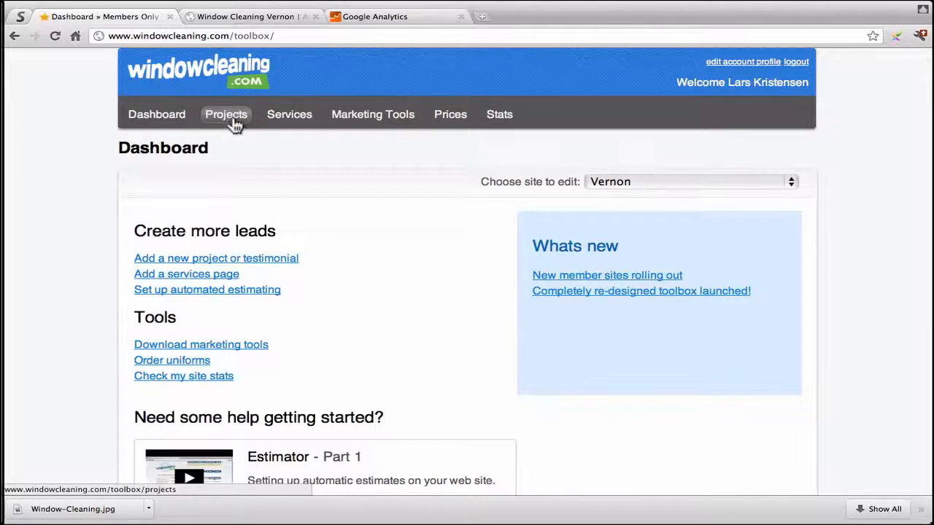
Step: Go to the Projects page listing the existing Vernon projects and testimonials
left_click(235, 124)
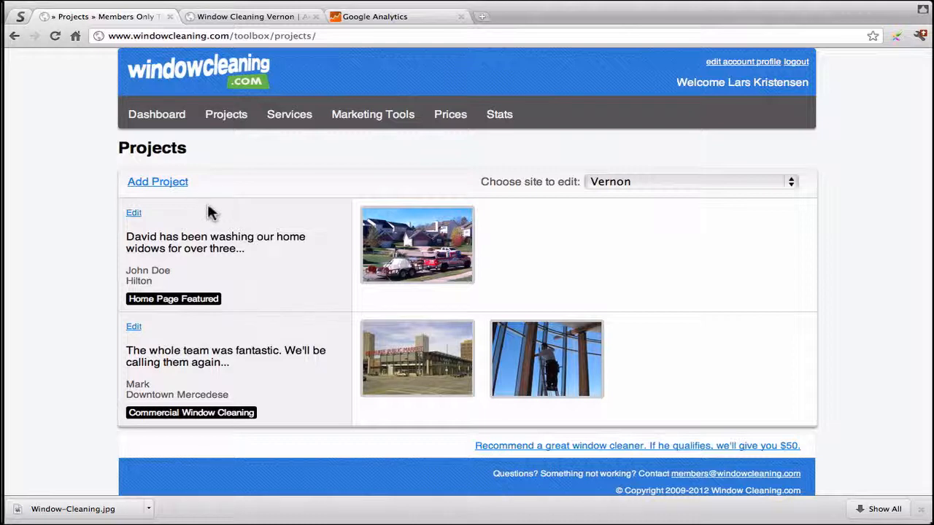
Step: Add a new project and click through its empty Description, Customer Name and Location fields
left_click(162, 186)
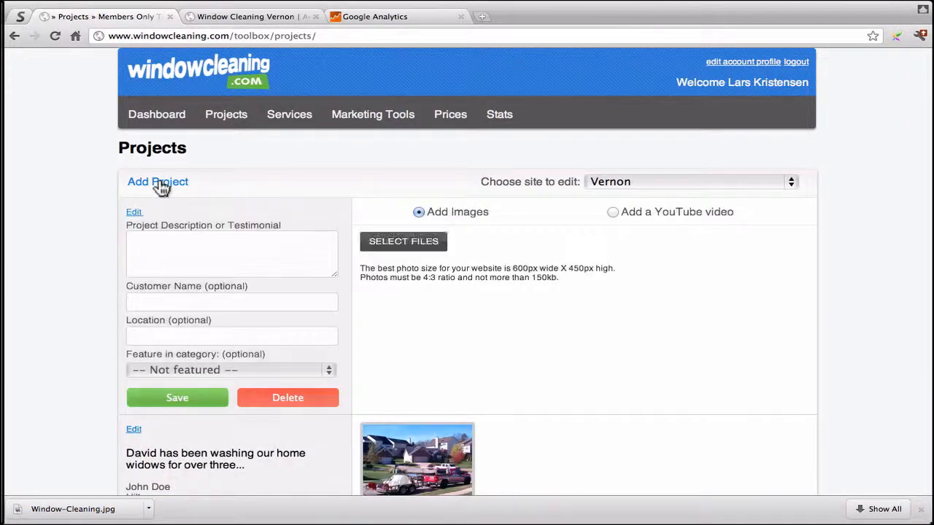
left_click(146, 270)
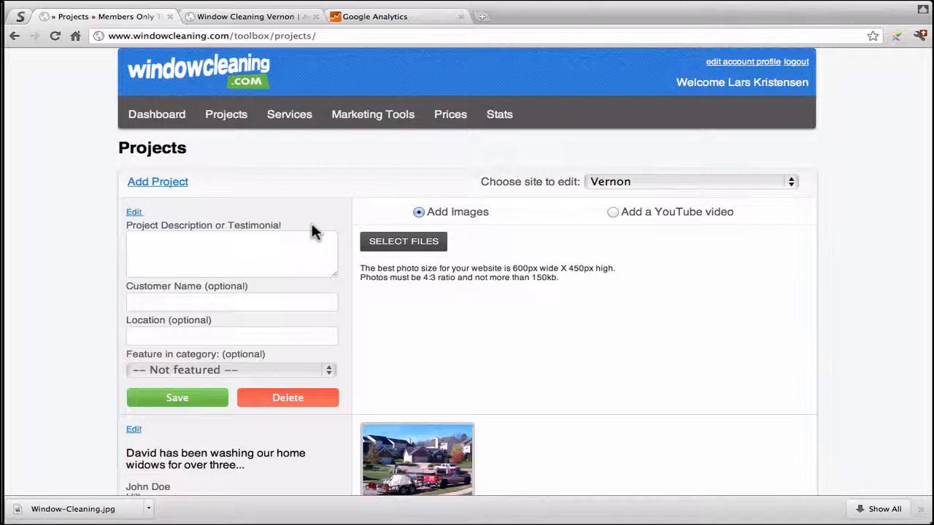
left_click(239, 244)
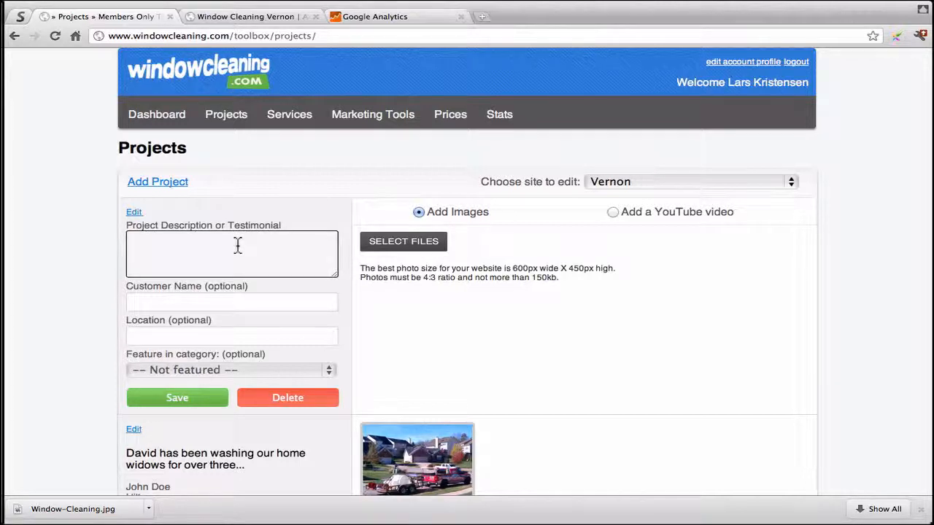
left_click(199, 301)
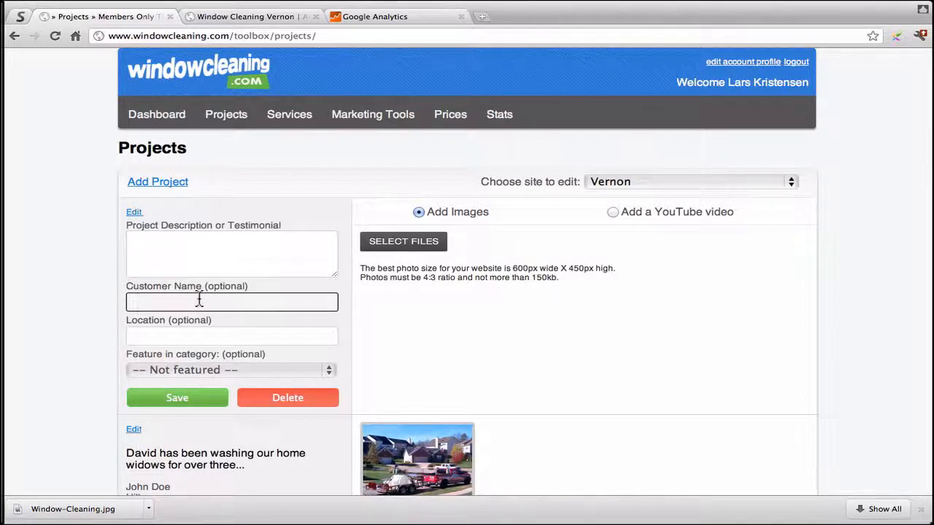
left_click(194, 336)
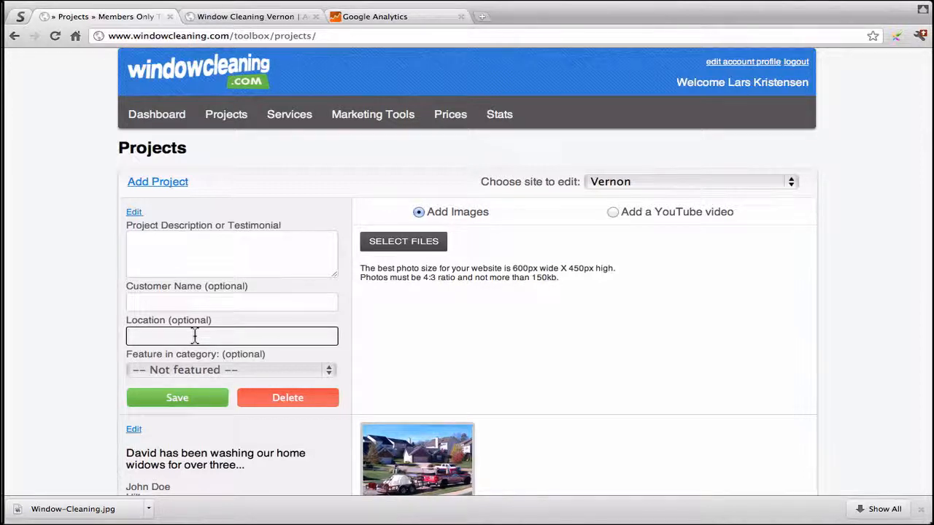
left_click(187, 298)
left_click(187, 326)
left_click(186, 305)
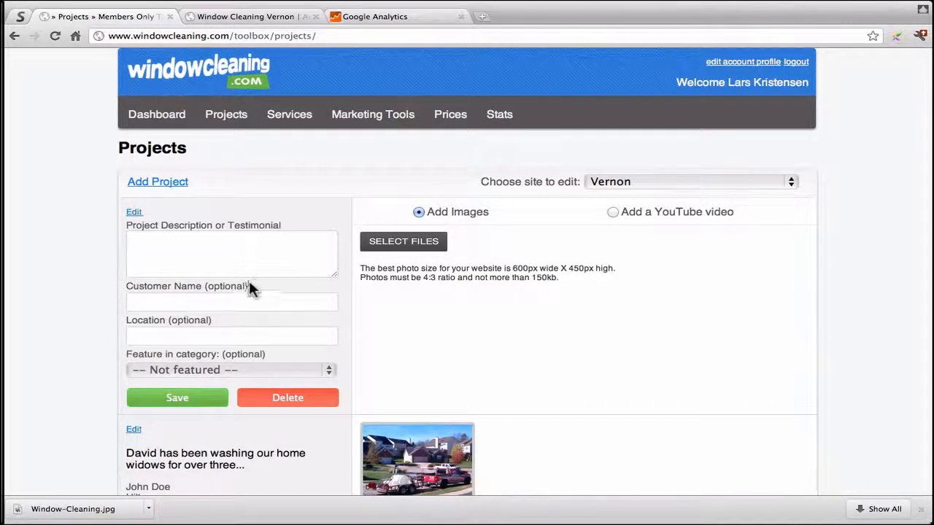
left_click(271, 260)
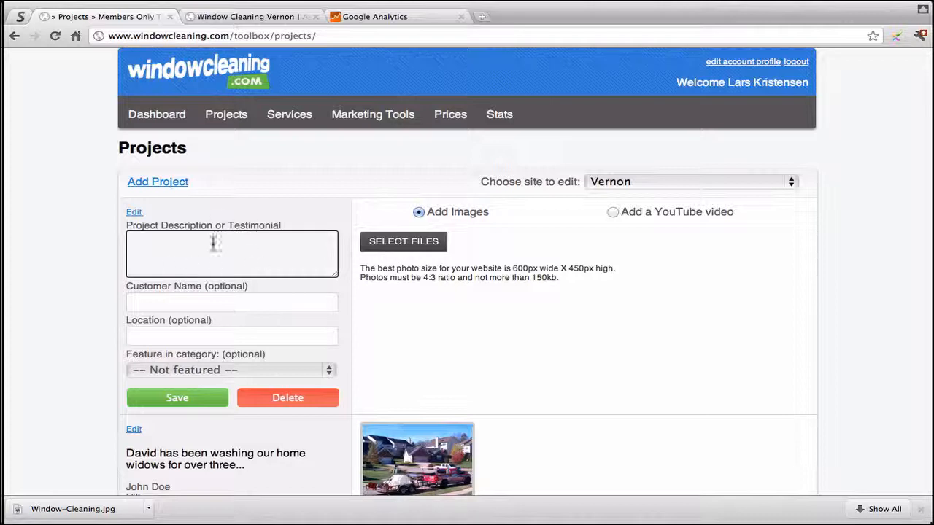
left_click(213, 288)
left_click(207, 337)
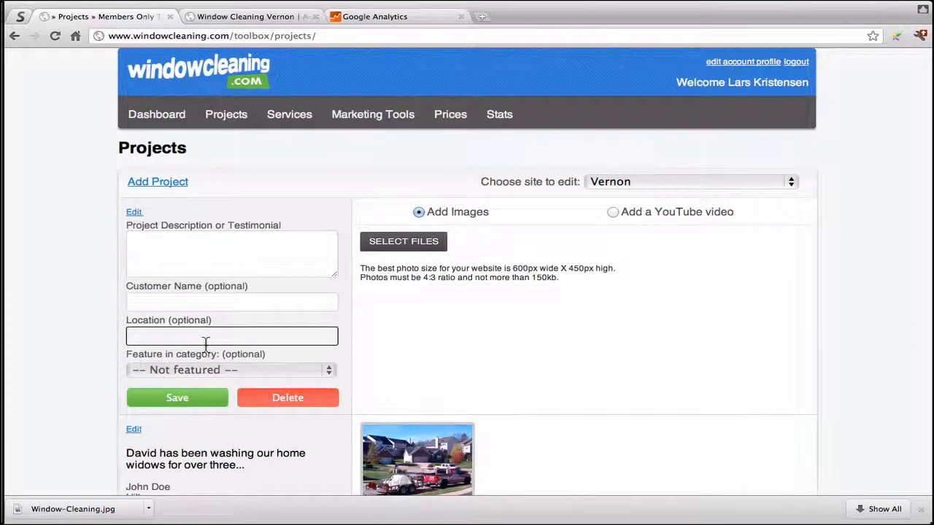
left_click(233, 270)
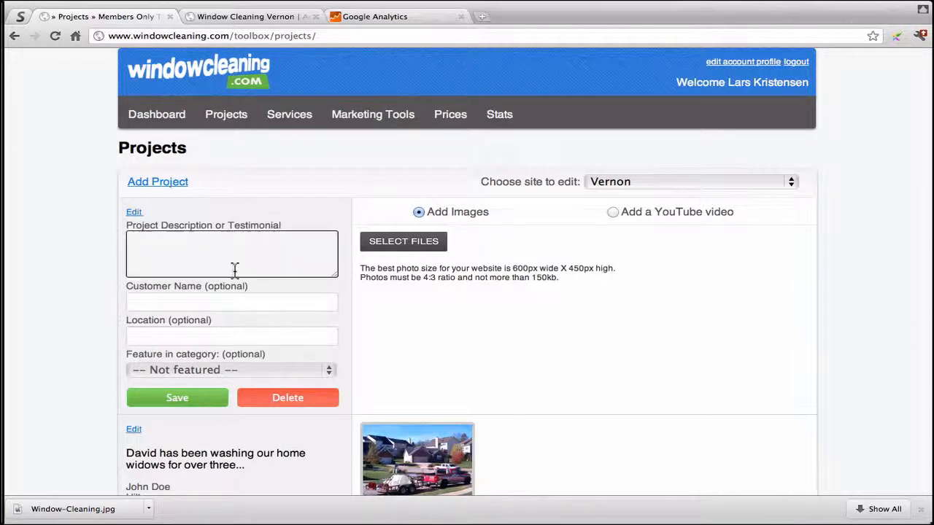
Step: Copy the testimonial text from the existing Downtown Mercedese project
left_click(168, 247)
type("14226")
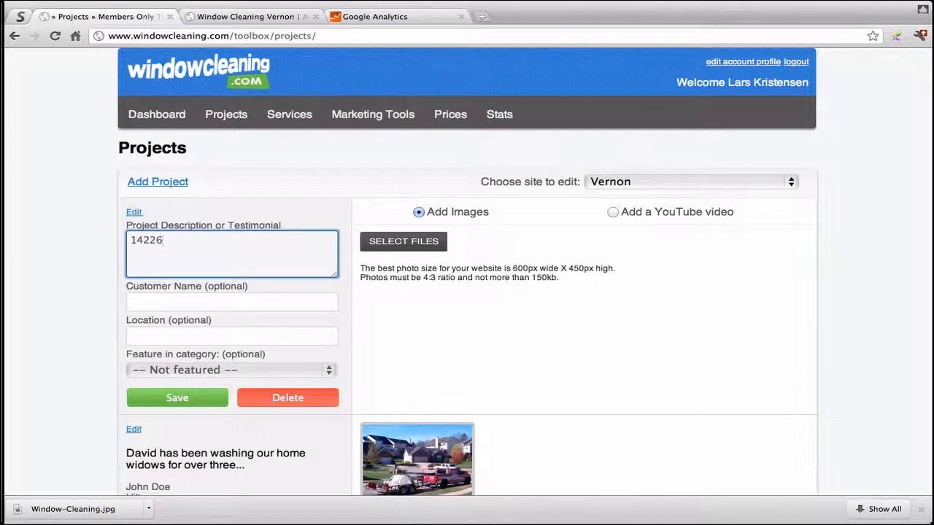
key("BackSpace")
key("BackSpace")
key("BackSpace")
key("BackSpace")
key("BackSpace")
scroll(167, 246, "down", 5)
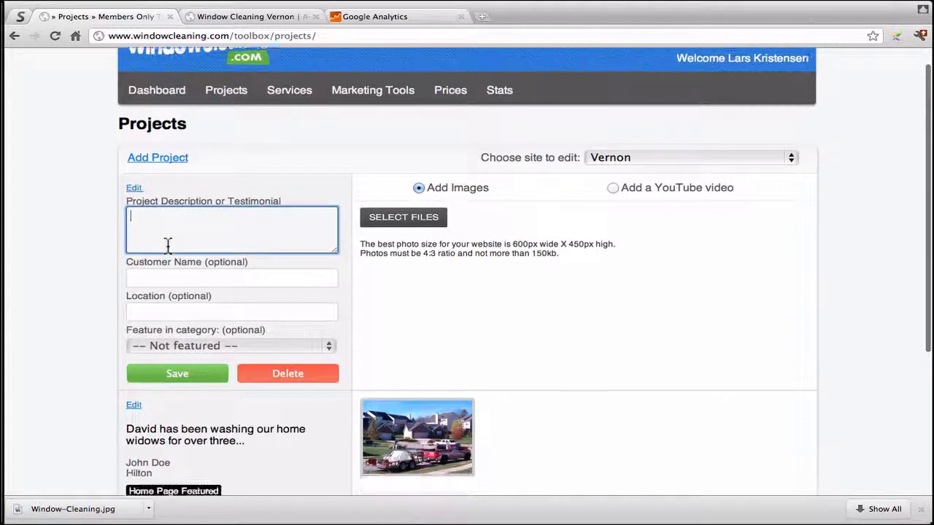
left_click(134, 360)
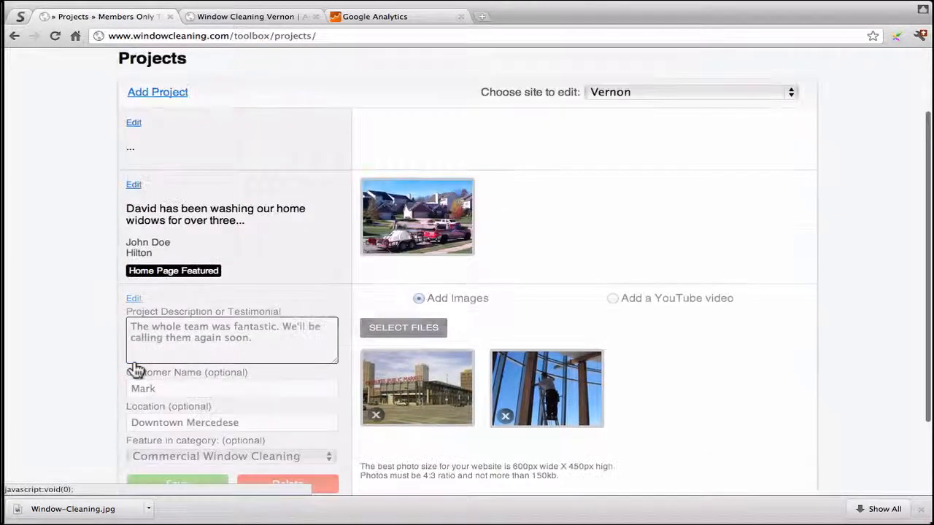
left_click_drag(285, 306, 88, 282)
key("super+c")
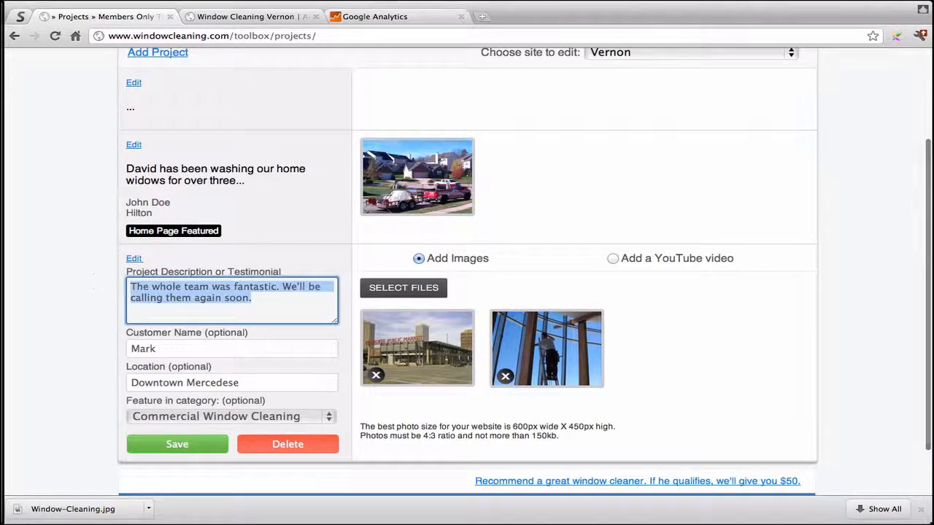
Step: Paste 'The whole team was fantastic. We'll be calling them again soon.' into the new project's description
scroll(146, 219, "up", 4)
left_click(135, 212)
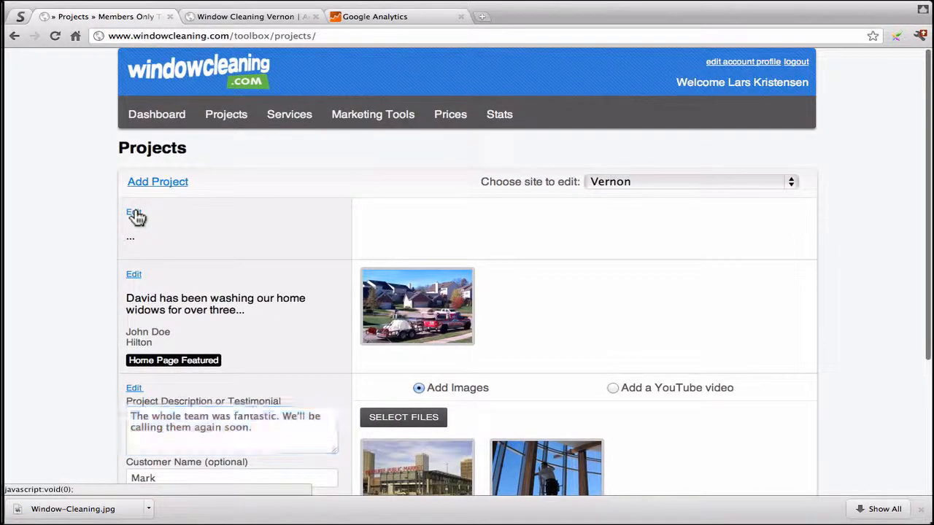
left_click(180, 240)
key("super+v")
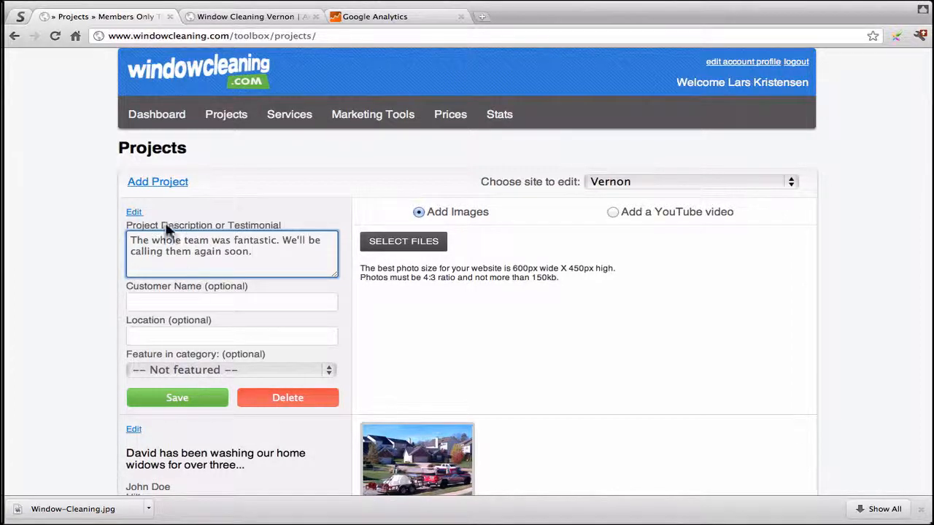
left_click(179, 301)
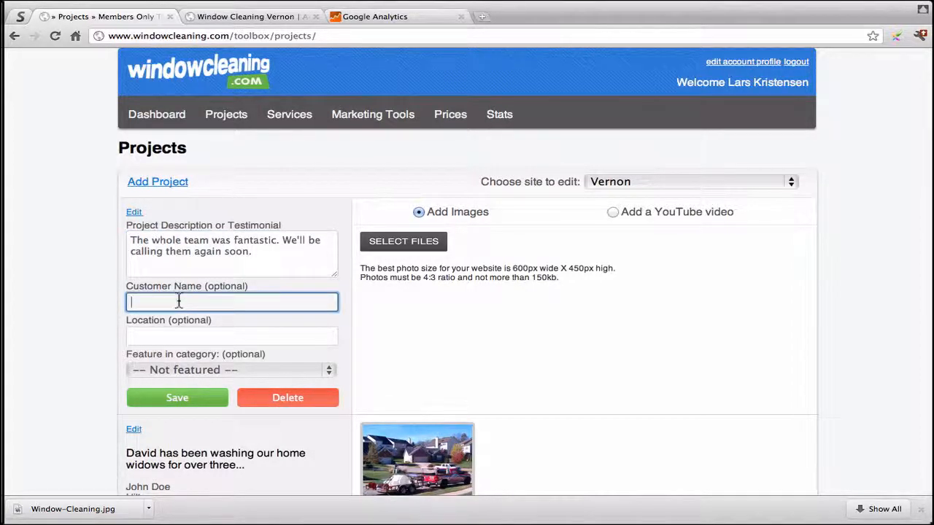
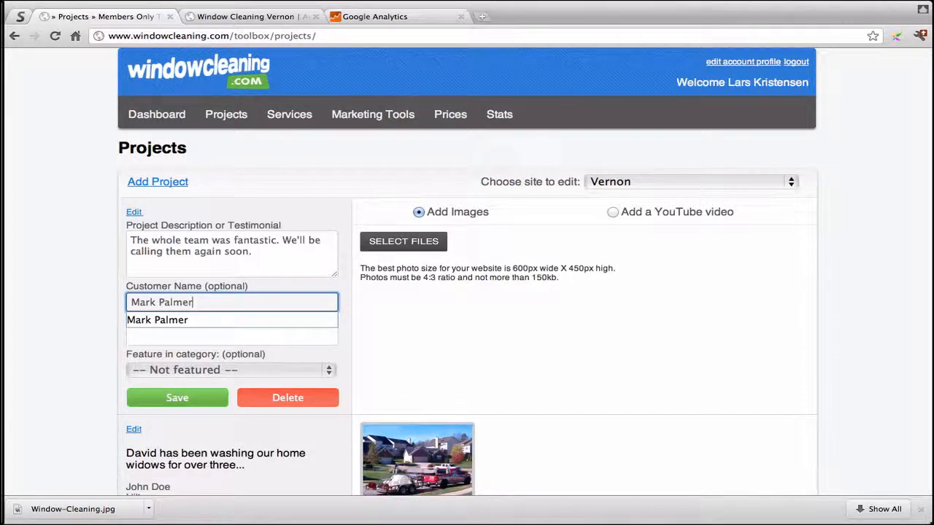
Step: Enter the customer's name and choose 'Downtown Mercedese' as the location
key("Tab")
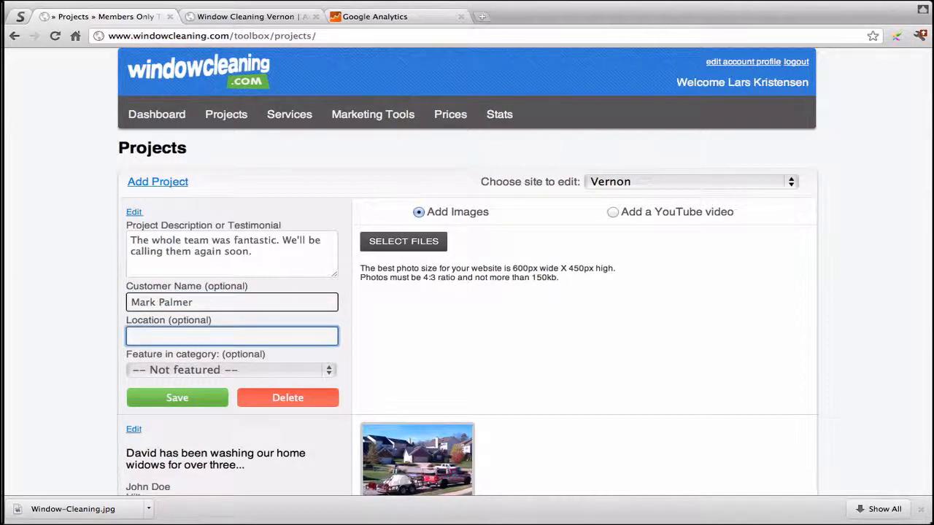
type("Down")
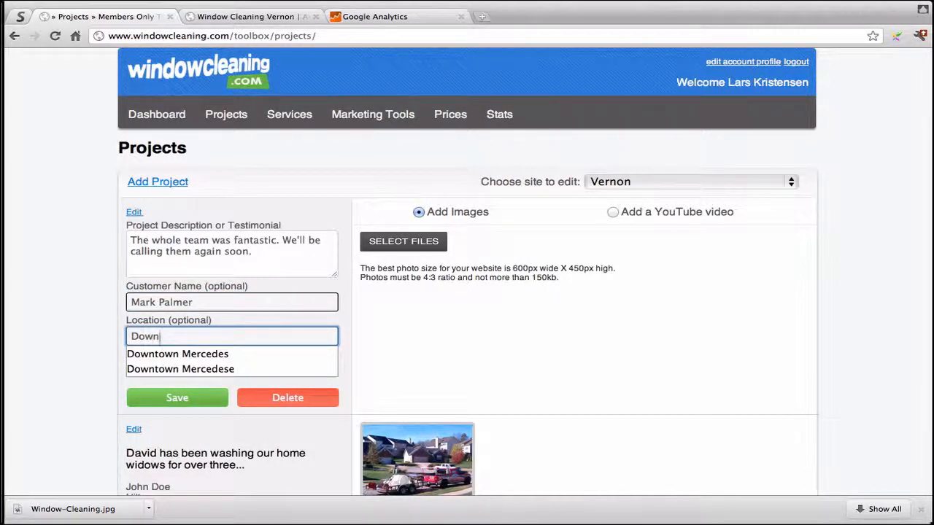
key("Down")
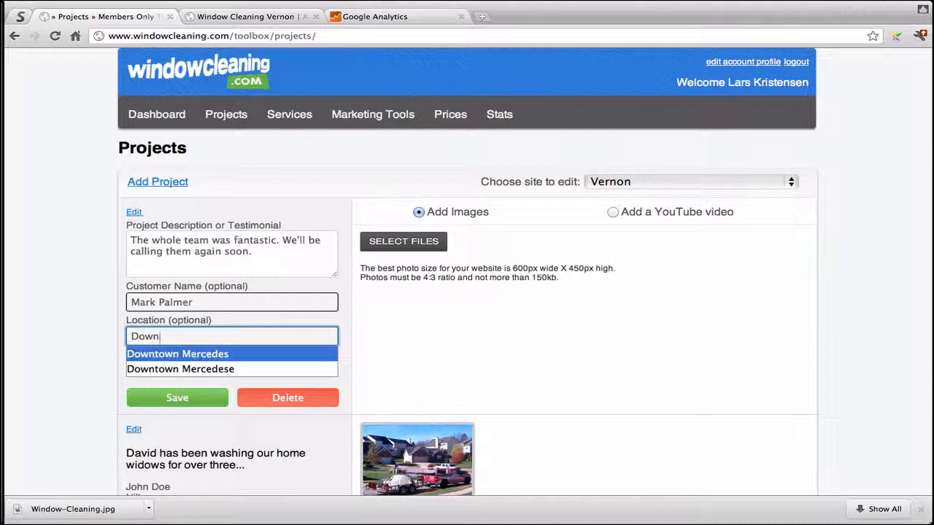
key("Down")
key("Return")
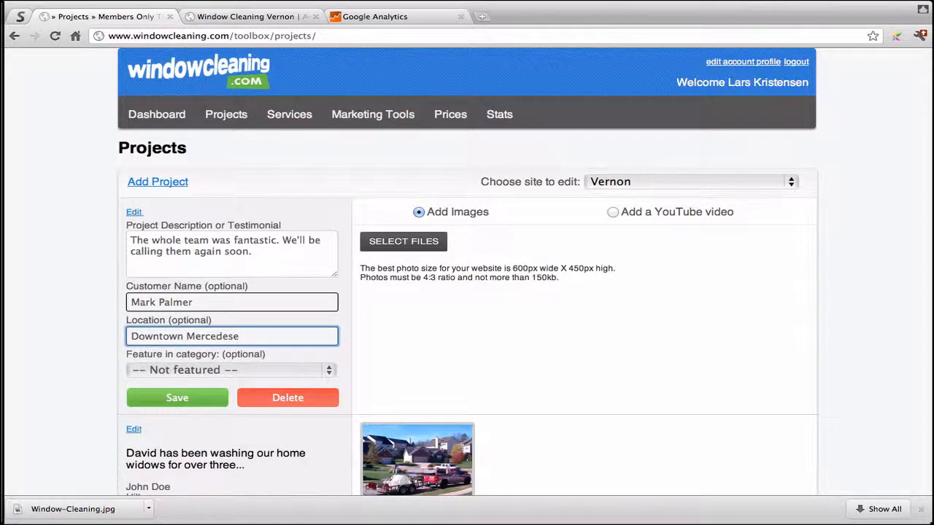
Step: Feature the project in the Commercial Window Cleaning category
scroll(153, 321, "down", 2)
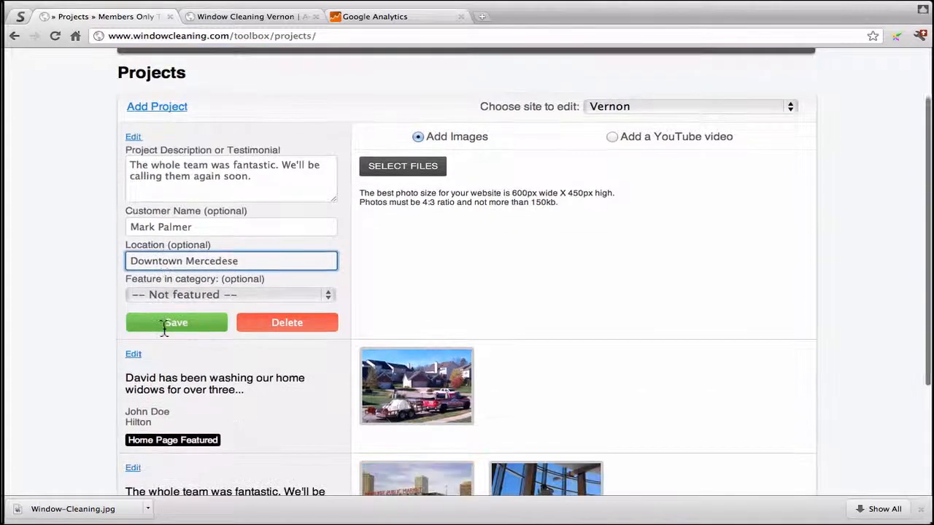
left_click(194, 296)
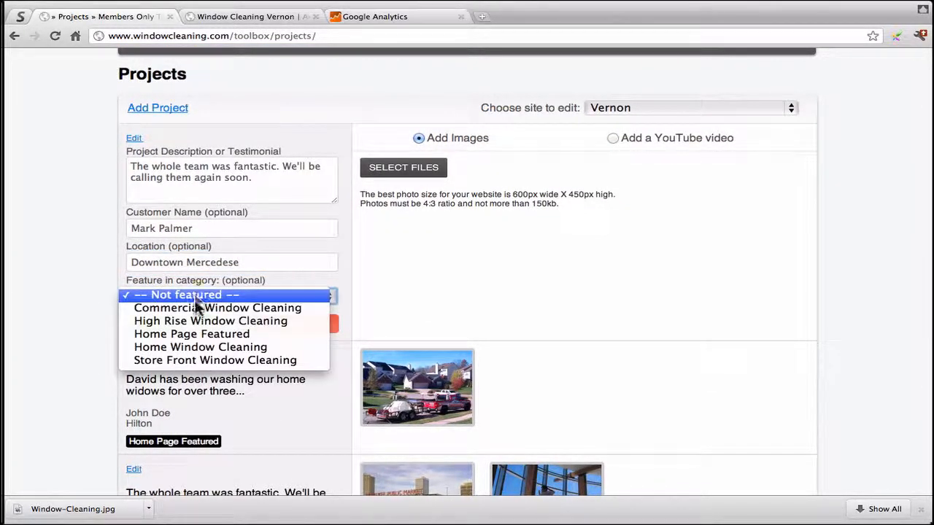
left_click(192, 308)
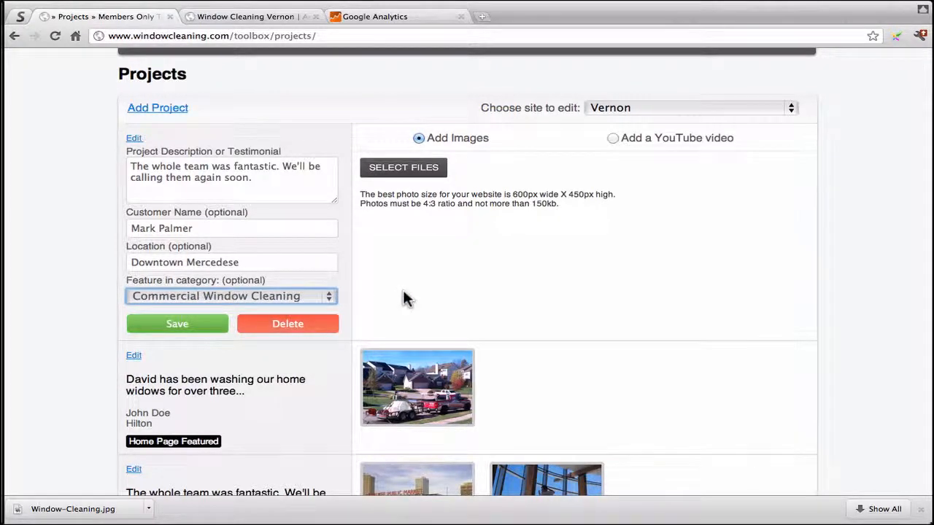
scroll(405, 298, "up", 1)
scroll(407, 299, "up", 1)
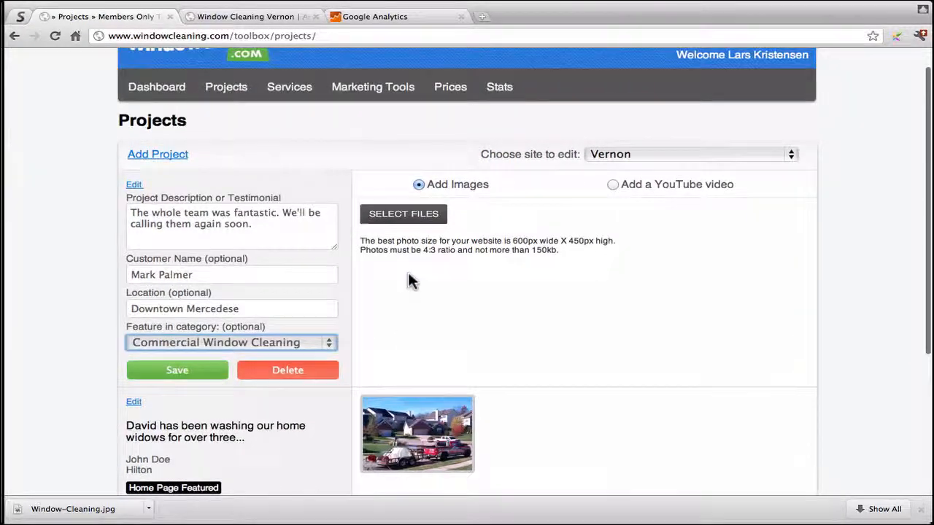
Step: Upload the window-washer Screen Shot PNG from the Desktop as the project photo
left_click(400, 222)
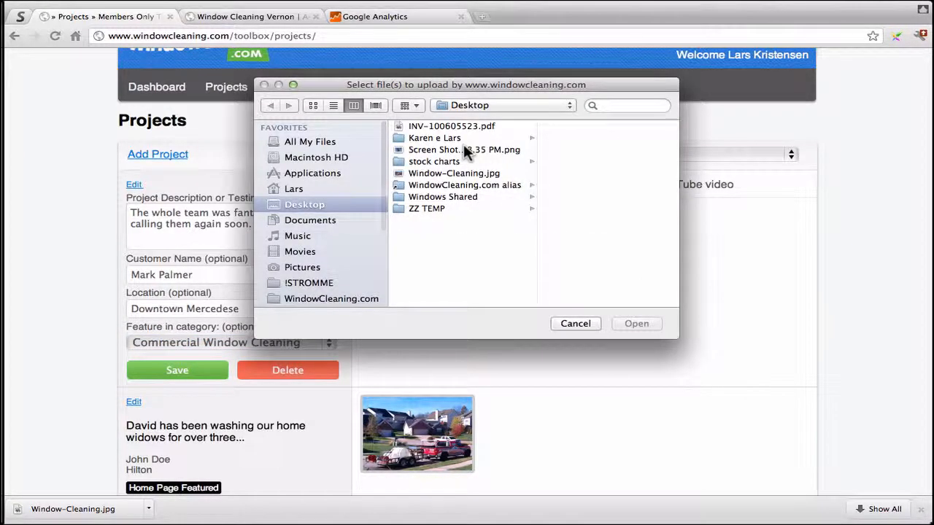
left_click(465, 148)
left_click(446, 172)
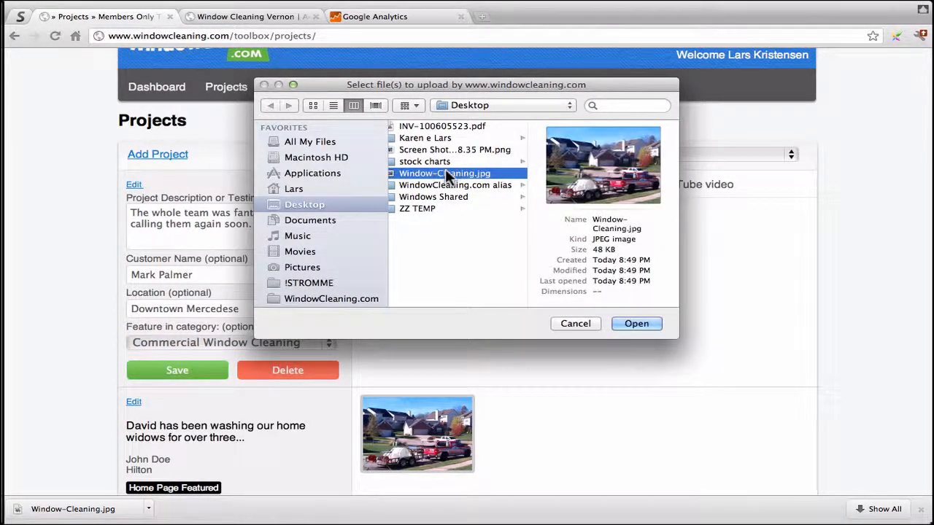
left_click(462, 149)
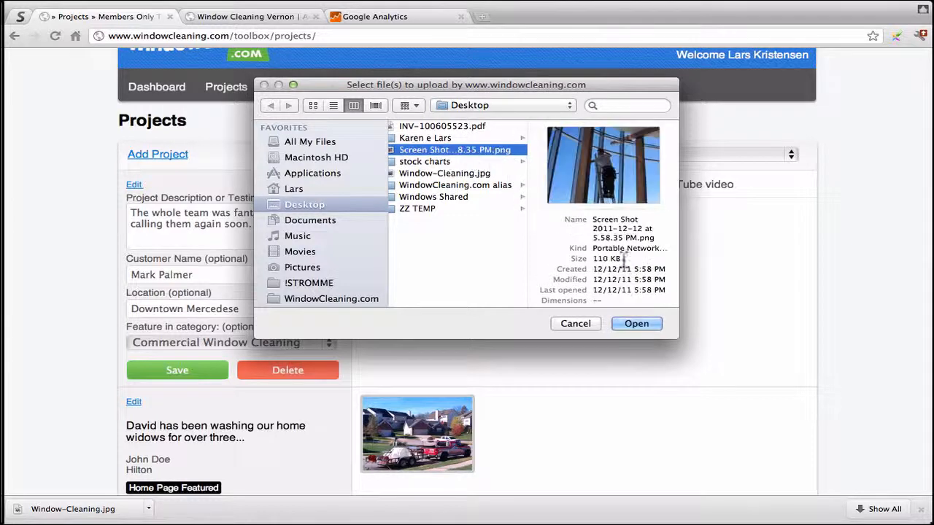
left_click(618, 324)
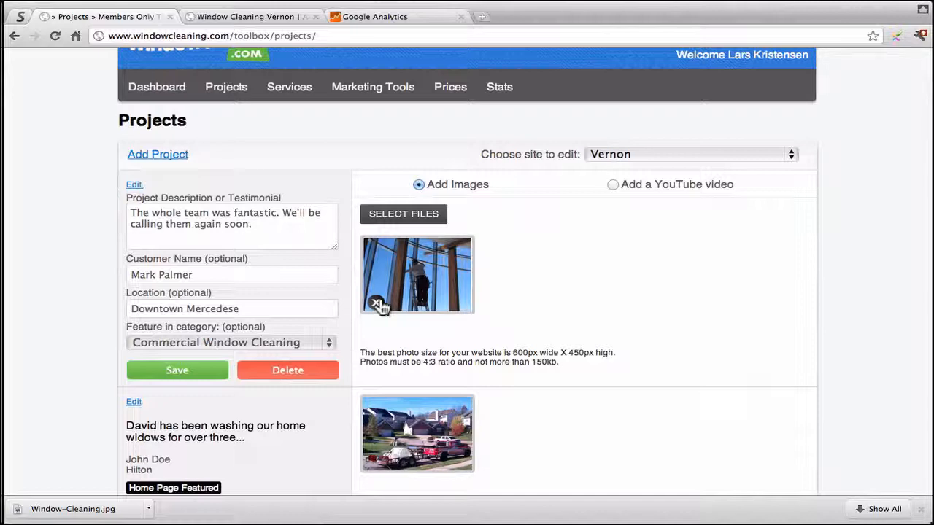
Step: Save the new Downtown Mercedese project testimonial
scroll(379, 305, "down", 1)
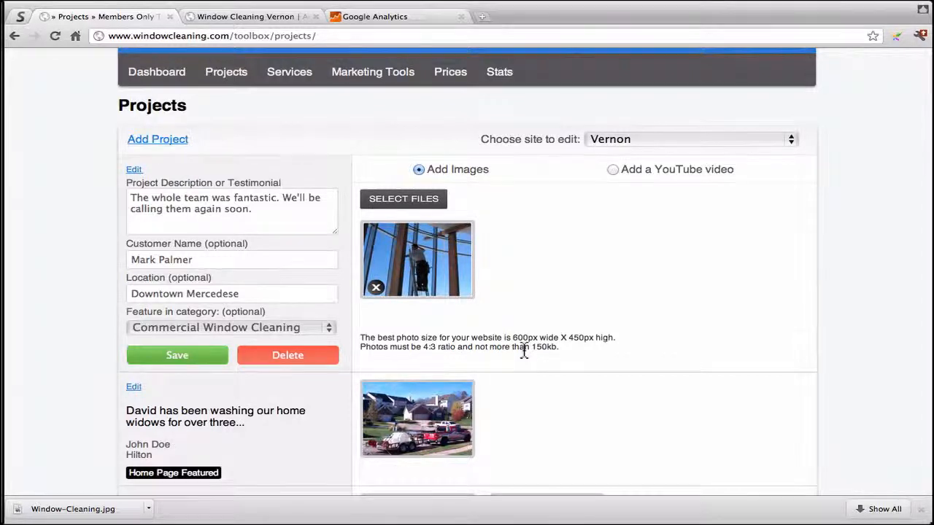
scroll(524, 350, "up", 1)
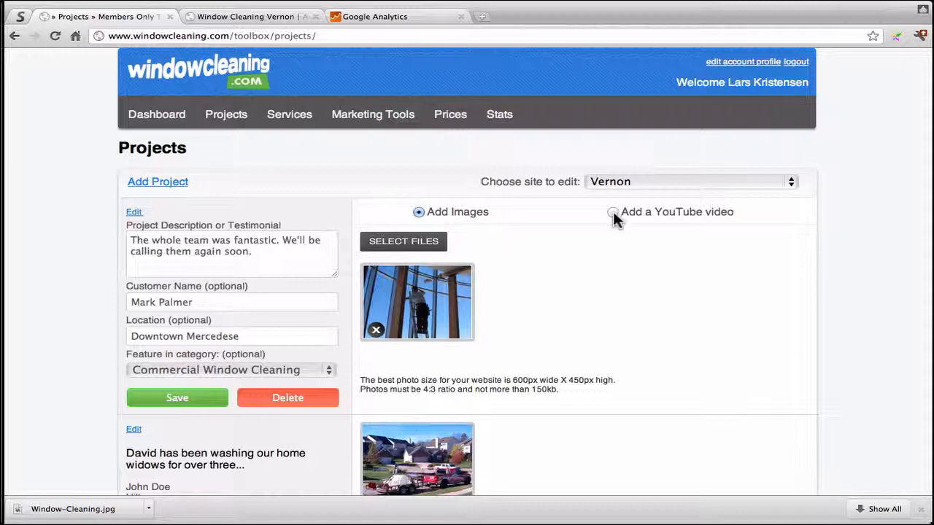
left_click(174, 401)
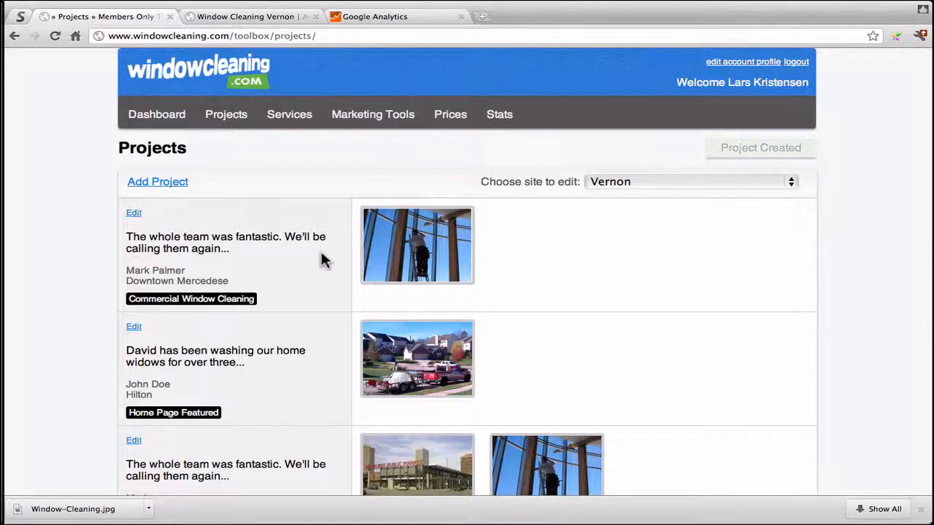
Step: View the testimonial's full story under Services > Commercial Window Cleaning on the Vernon site, then return
left_click(285, 17)
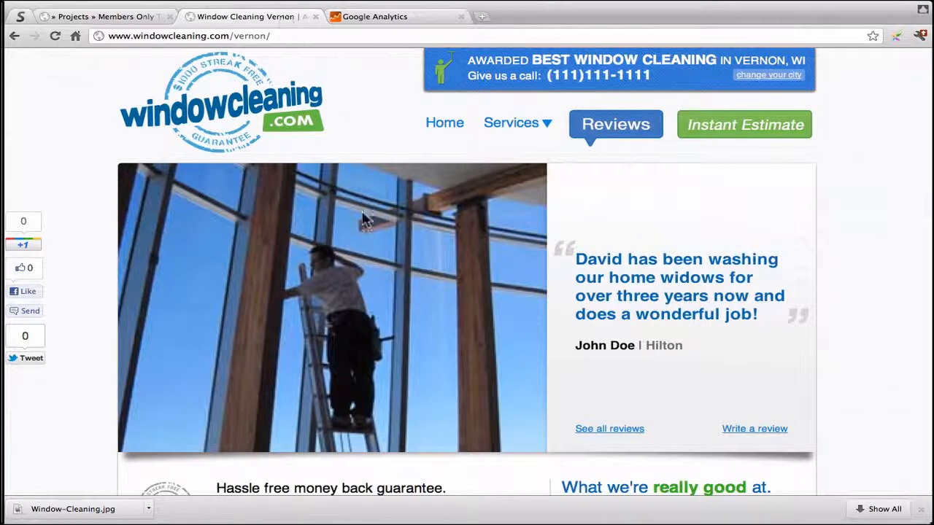
mouse_move(513, 133)
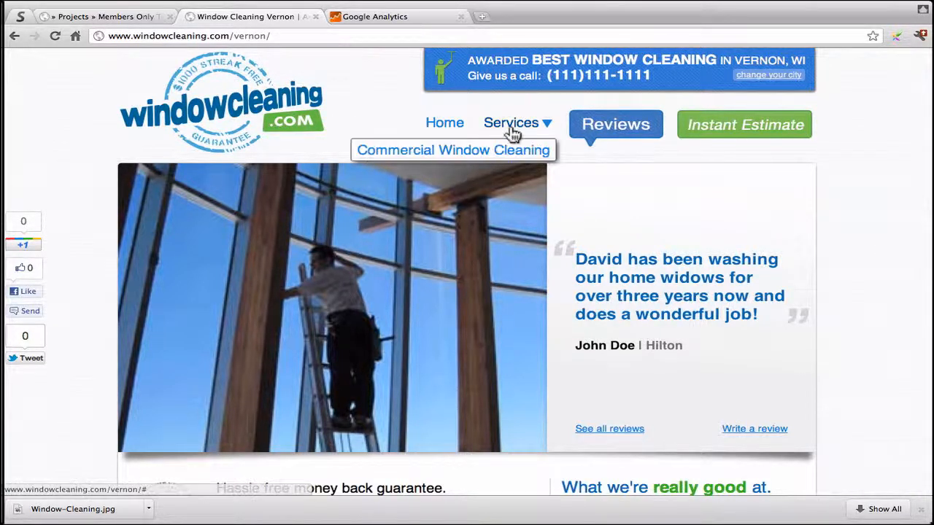
left_click(443, 124)
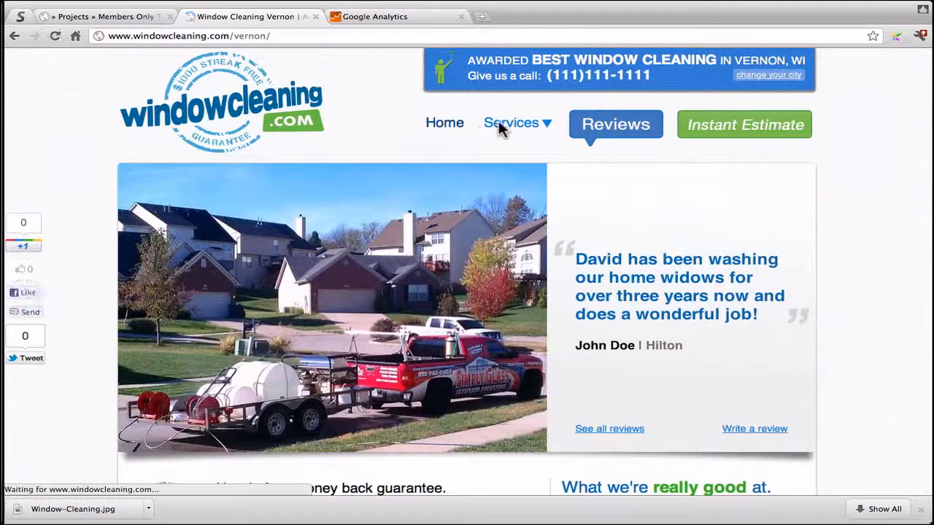
mouse_move(527, 129)
left_click(509, 155)
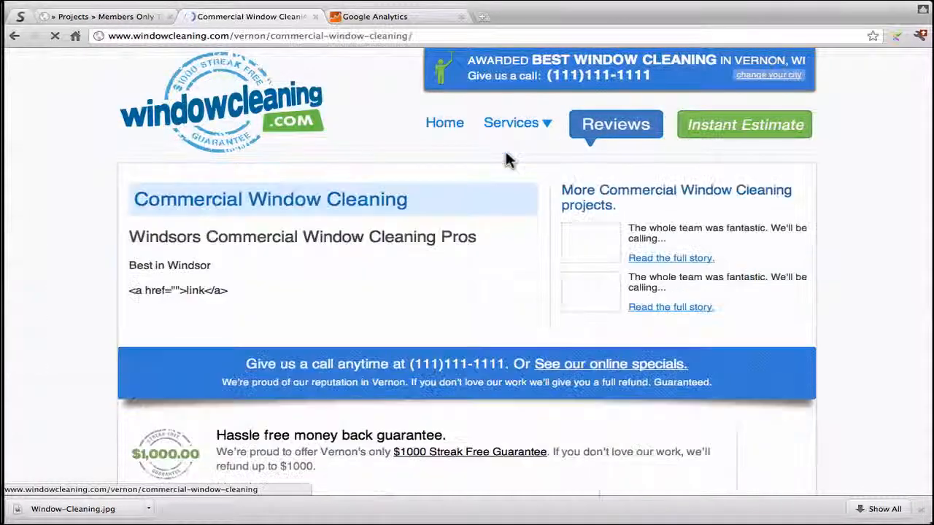
left_click(655, 259)
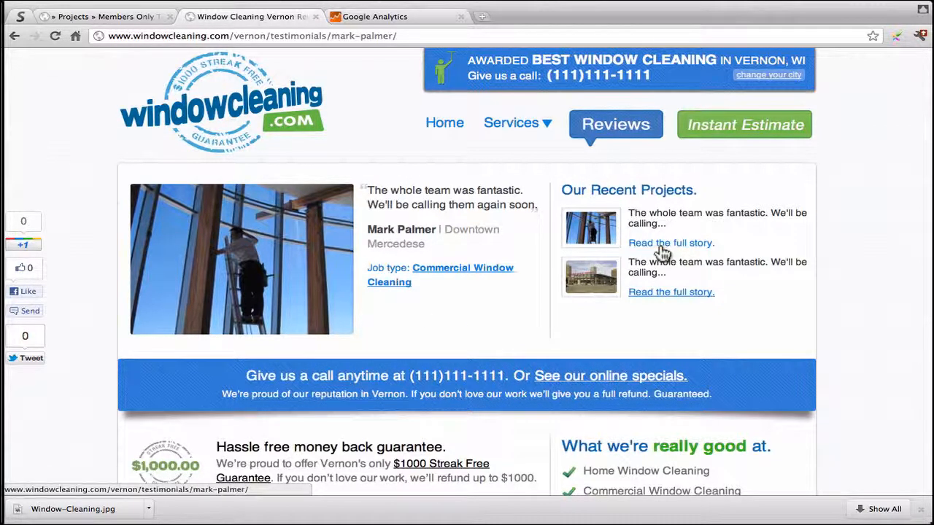
left_click(65, 23)
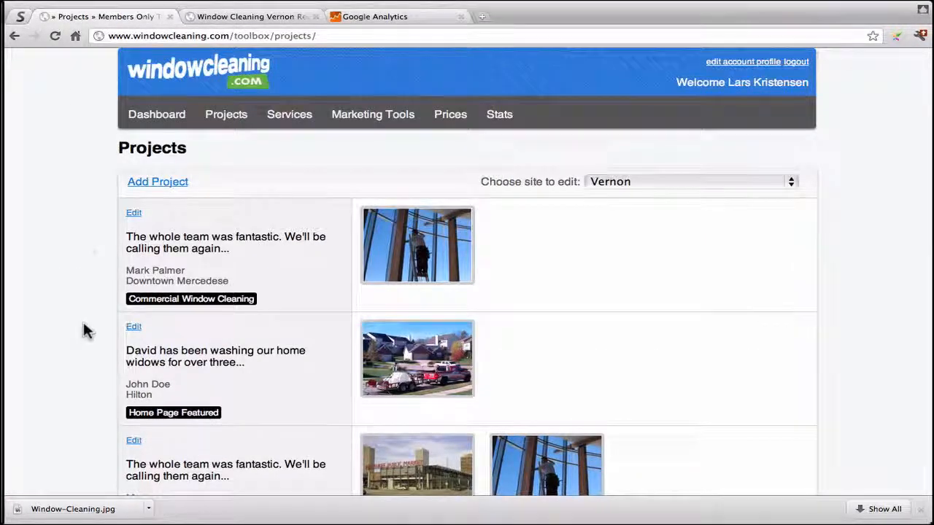
scroll(84, 331, "down", 5)
scroll(84, 331, "up", 5)
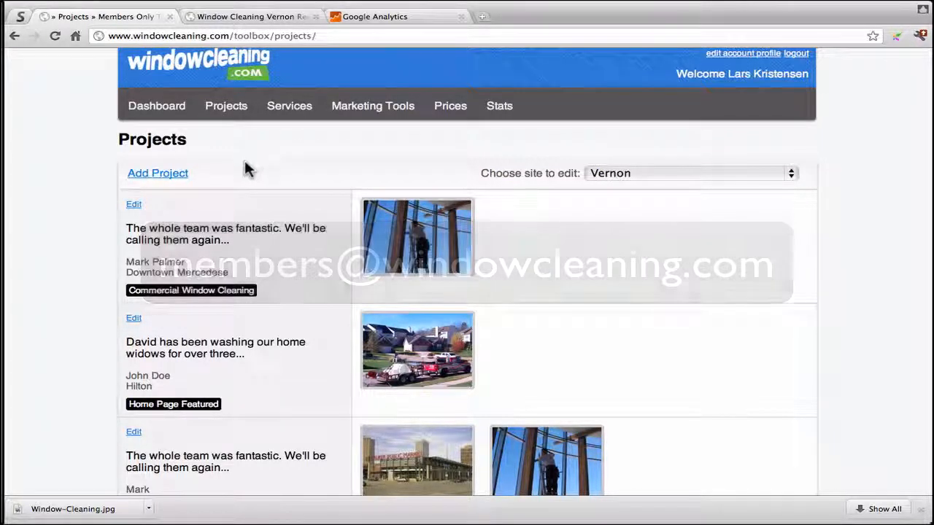
scroll(244, 169, "up", 1)
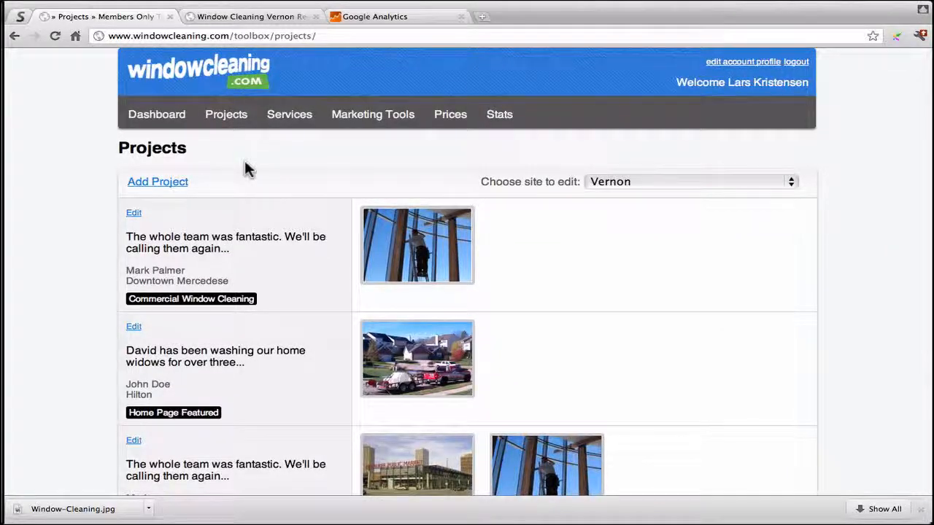